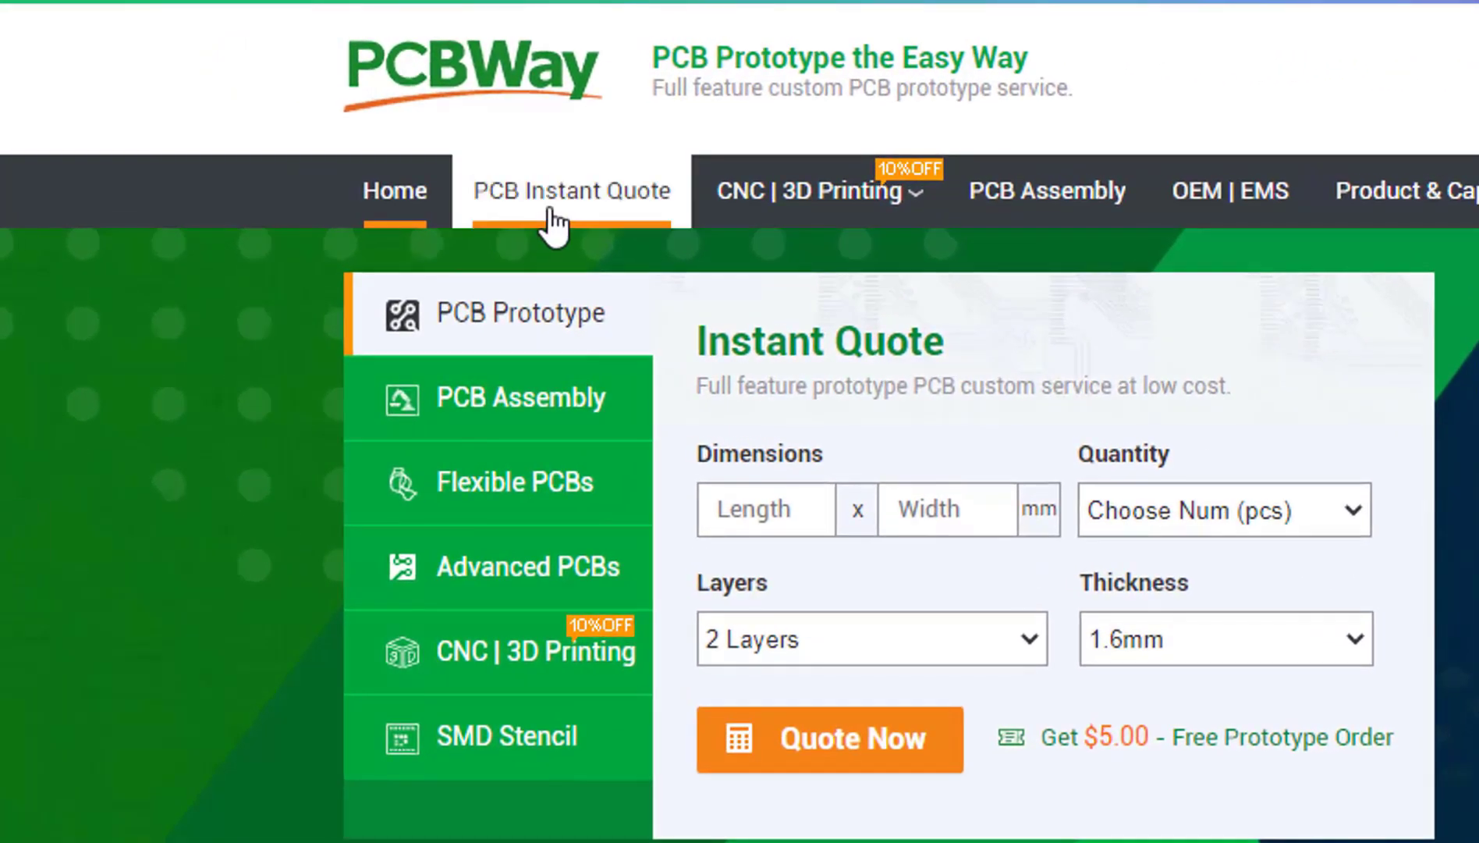
- Choose Arduino Uno as the board component's BoardType and confirm it
{"action": "left_click", "coordinate": [555, 214]}
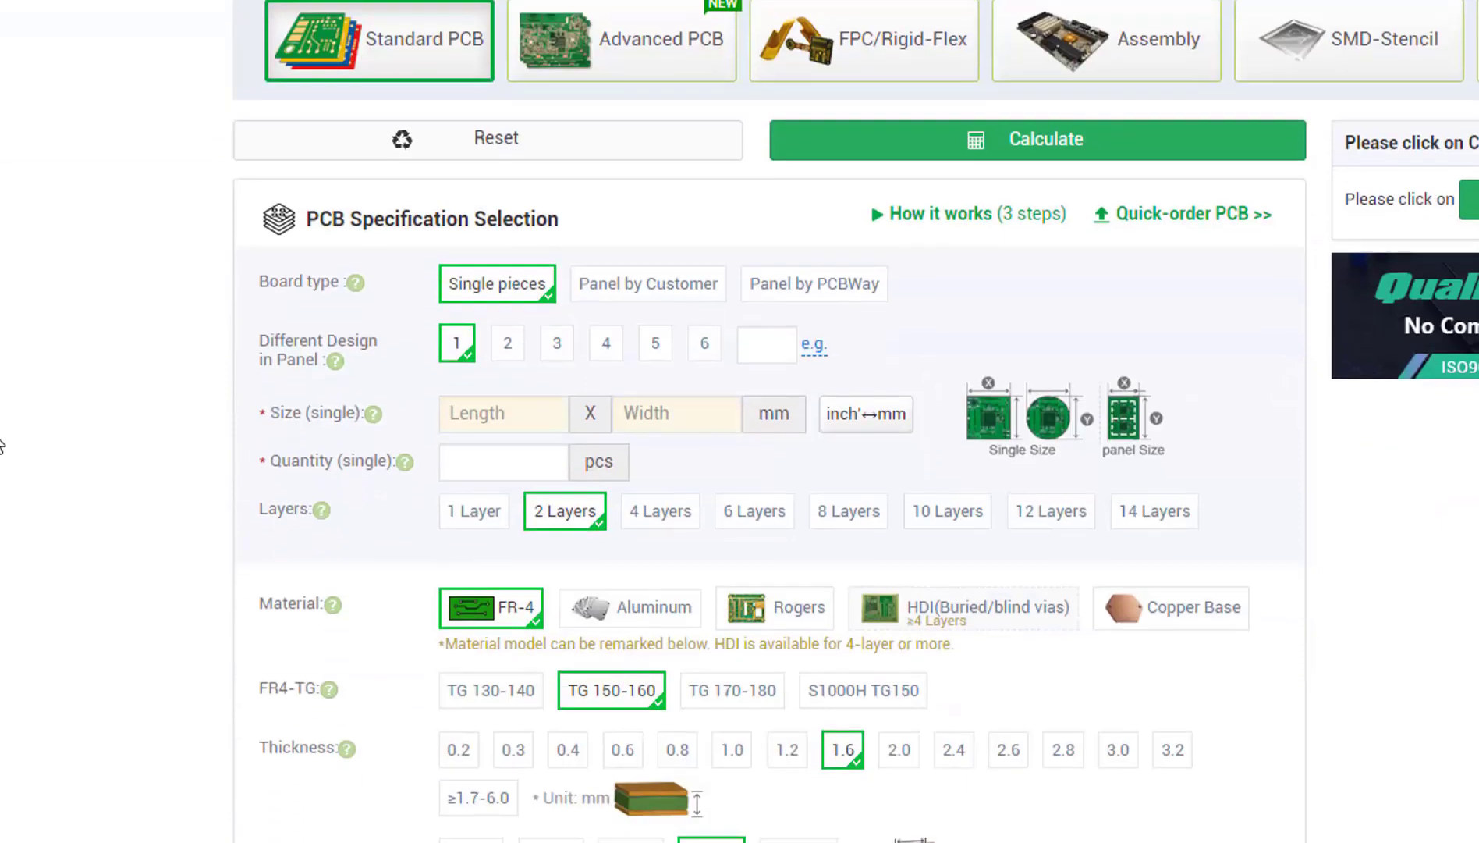
{"action": "scroll", "coordinate": [870, 451], "scroll_direction": "down", "scroll_amount": 3}
{"action": "scroll", "coordinate": [870, 451], "scroll_direction": "down", "scroll_amount": 3}
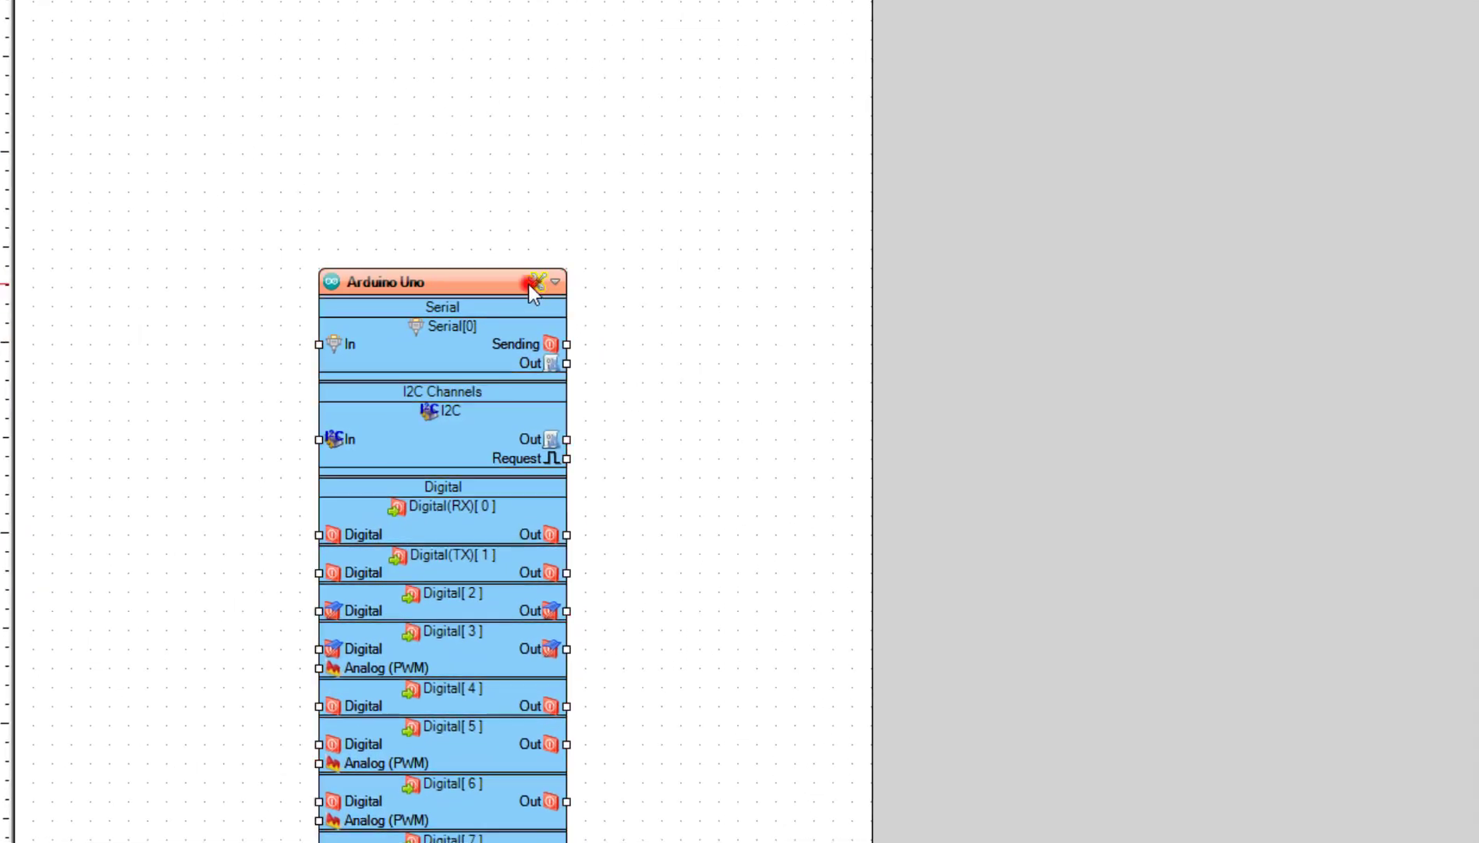
{"action": "left_click", "coordinate": [528, 284]}
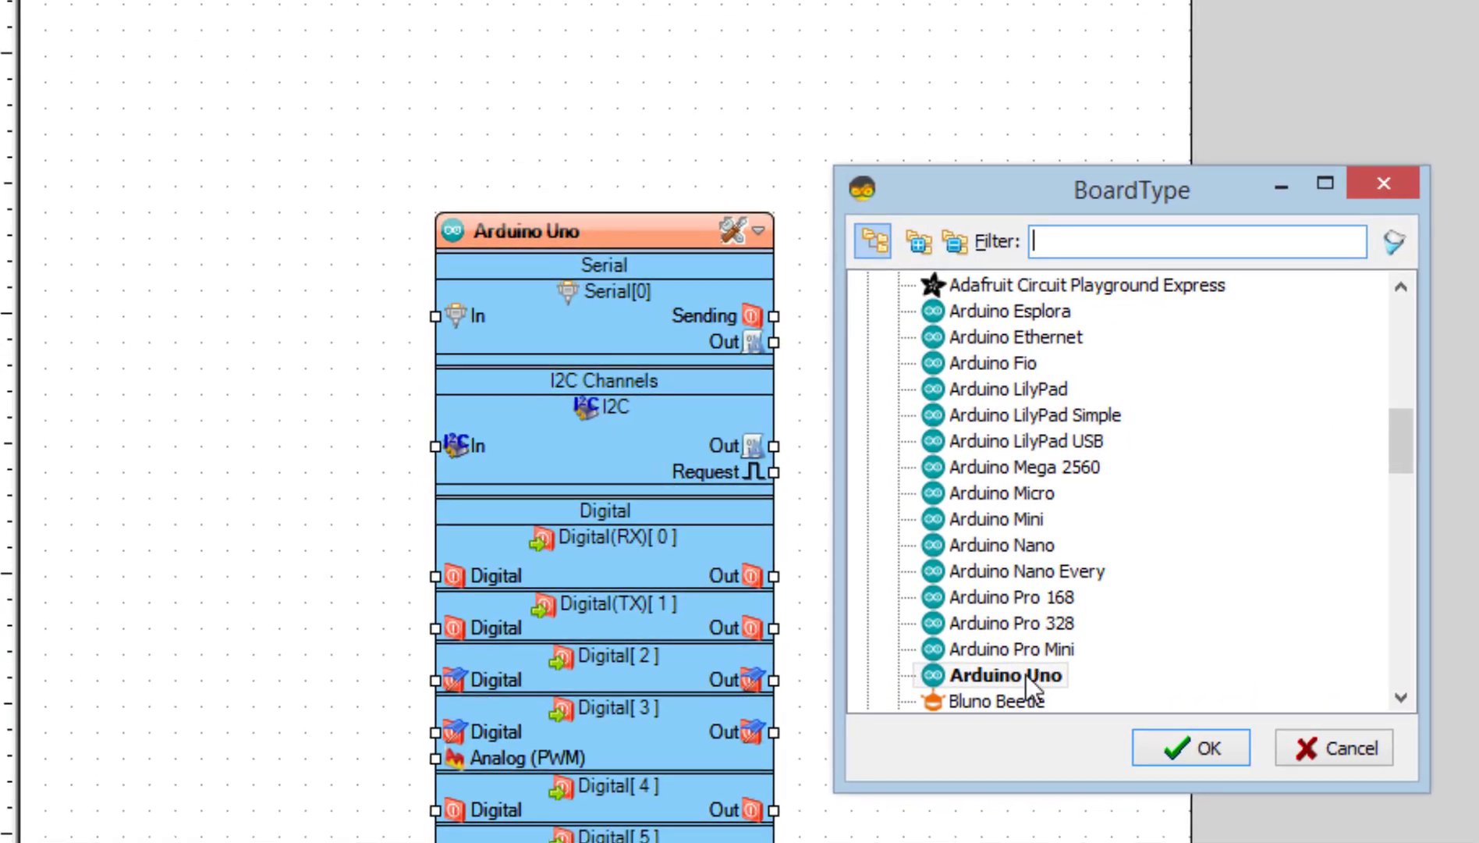
{"action": "left_click", "coordinate": [1023, 671]}
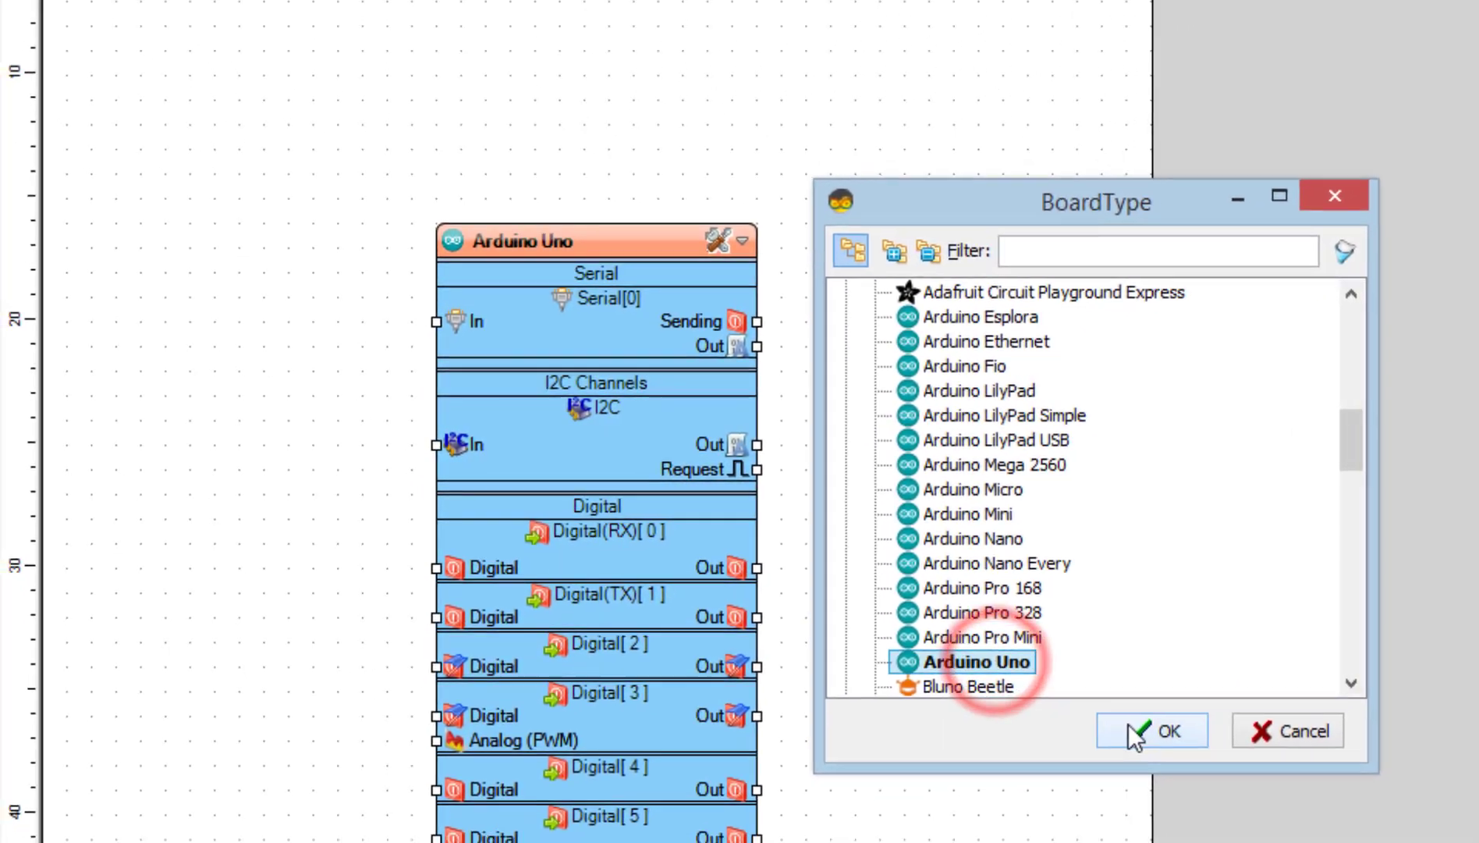
{"action": "left_click", "coordinate": [1128, 723]}
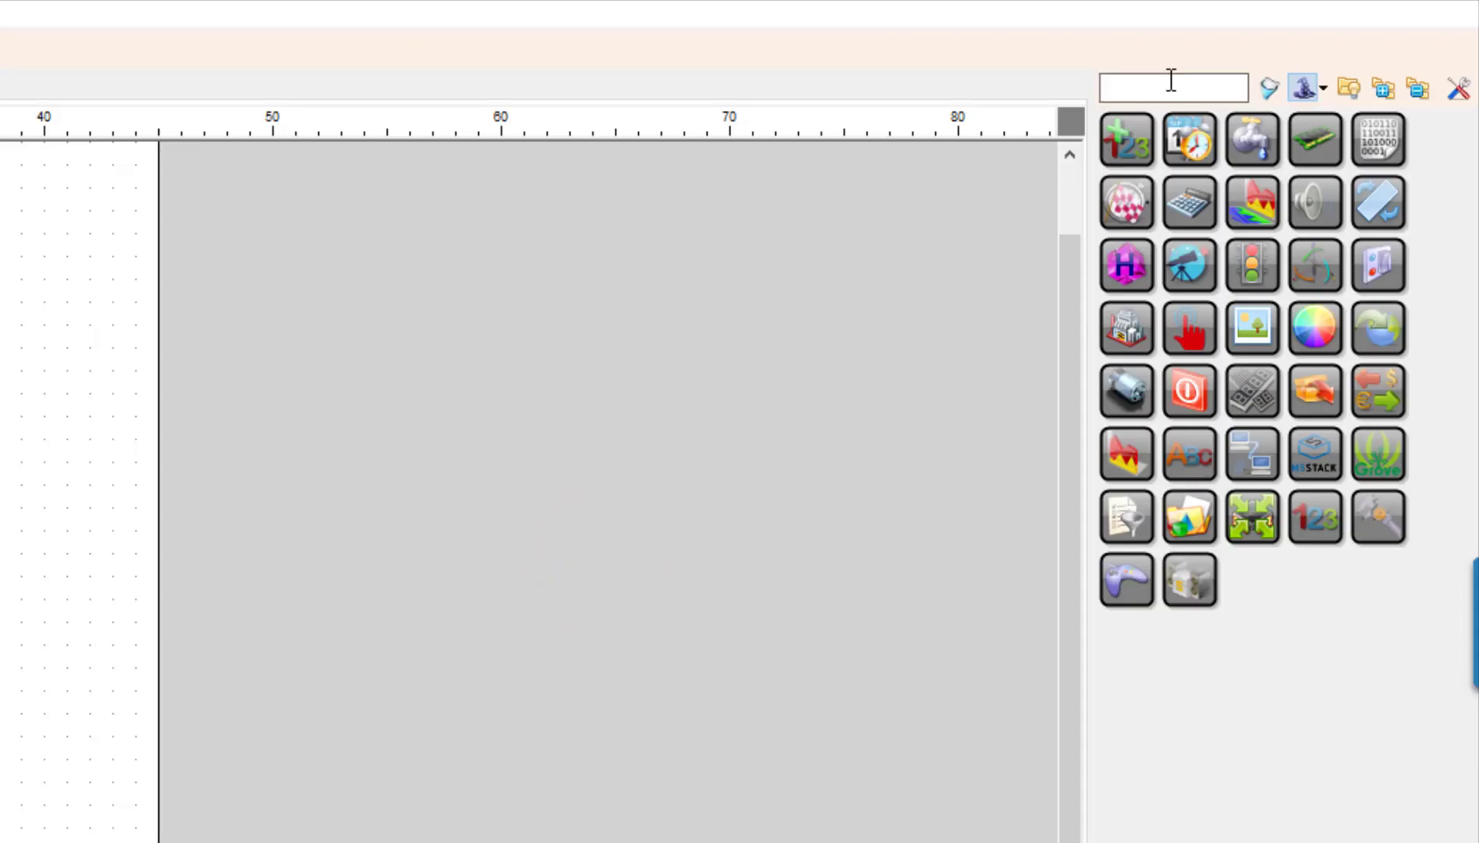
- Place a DualMotorDriver component at the lower left of the Arduino Uno
{"action": "left_click", "coordinate": [1171, 84]}
{"action": "type", "text": "L"}
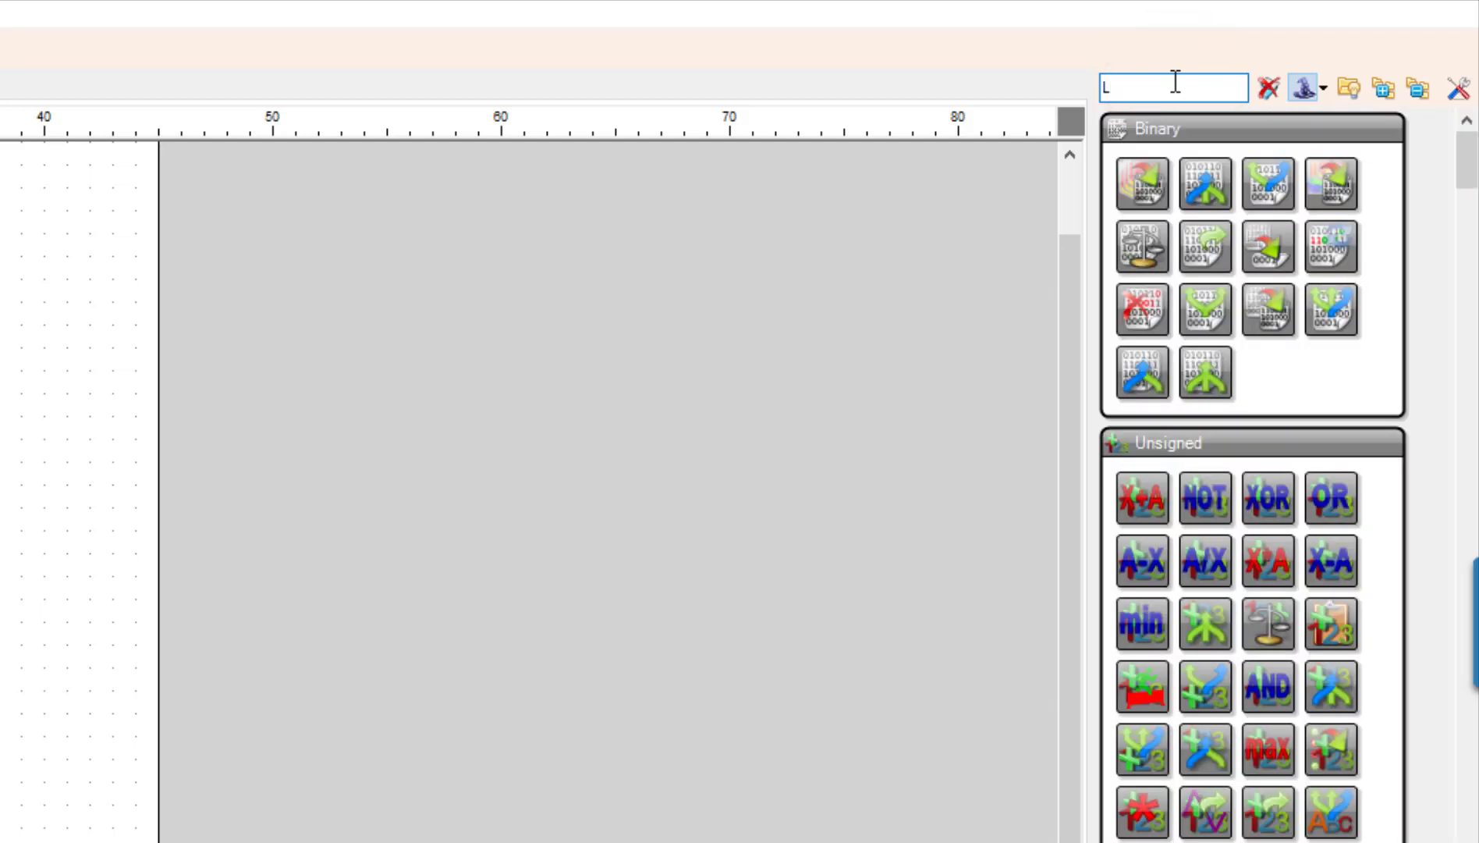
{"action": "type", "text": "298N"}
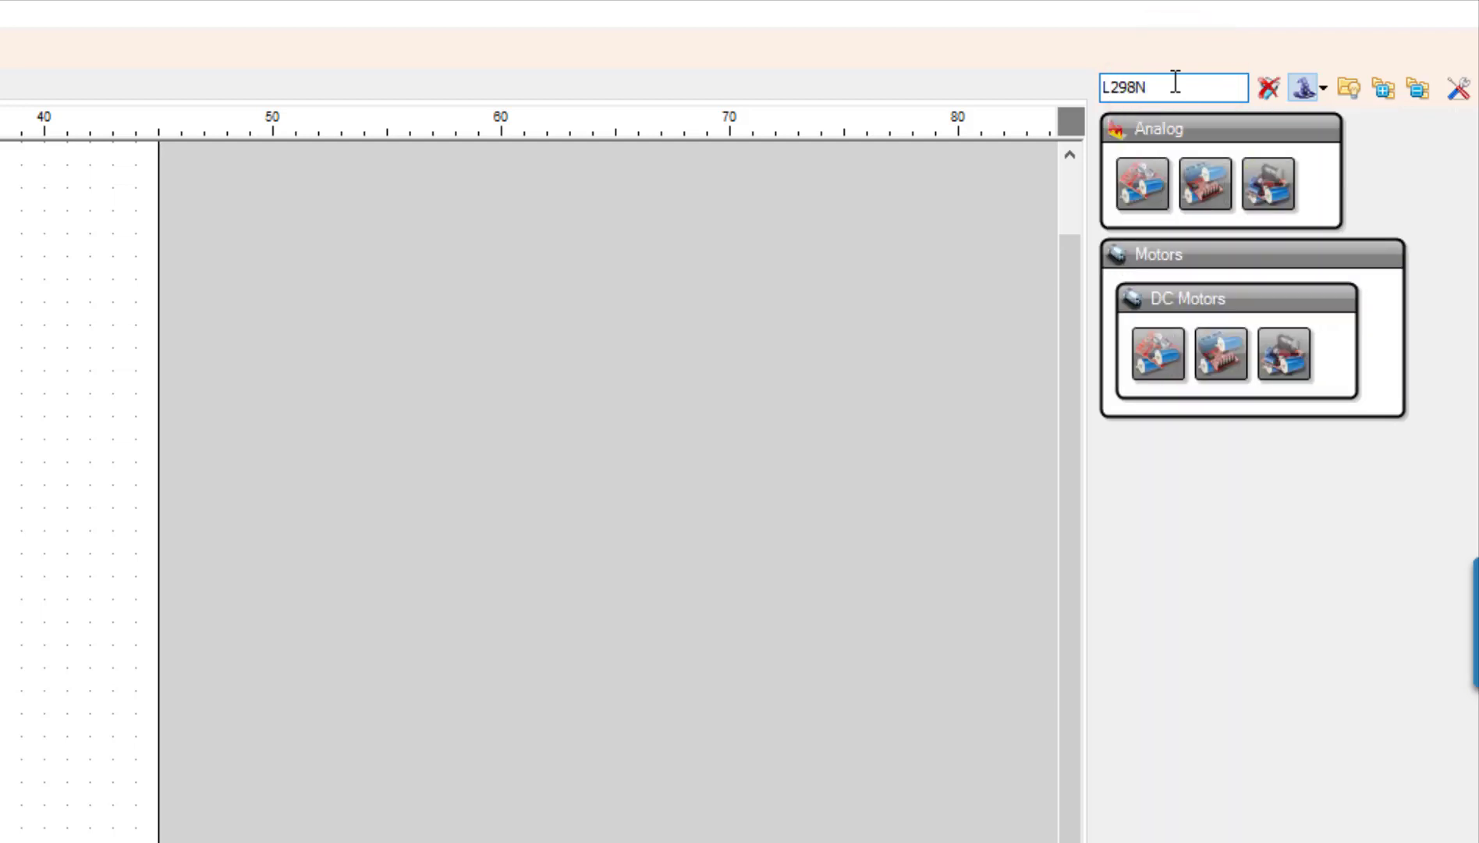
{"action": "left_click", "coordinate": [1205, 185]}
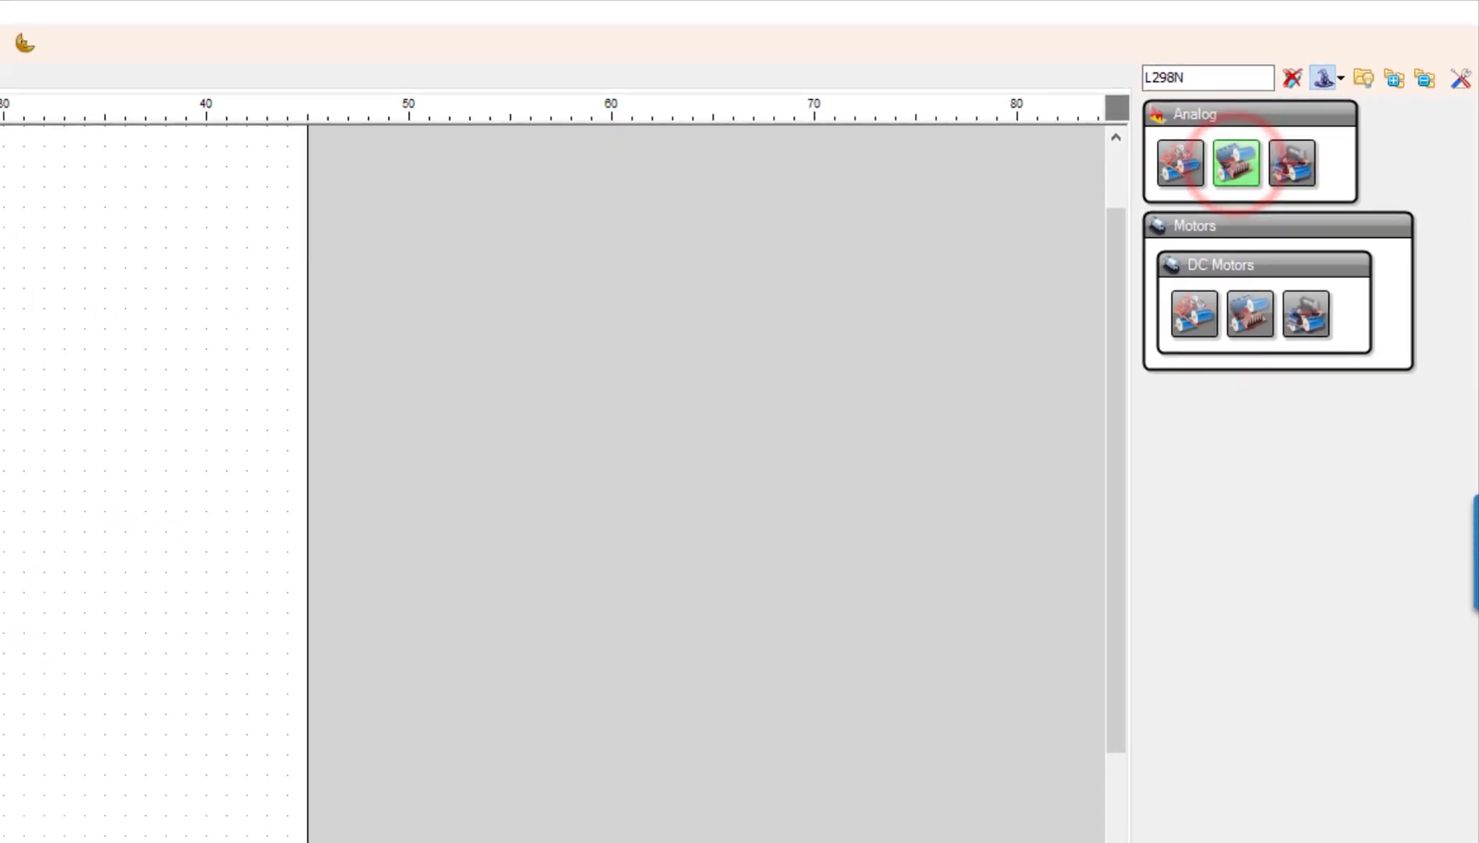
{"action": "left_click", "coordinate": [266, 496]}
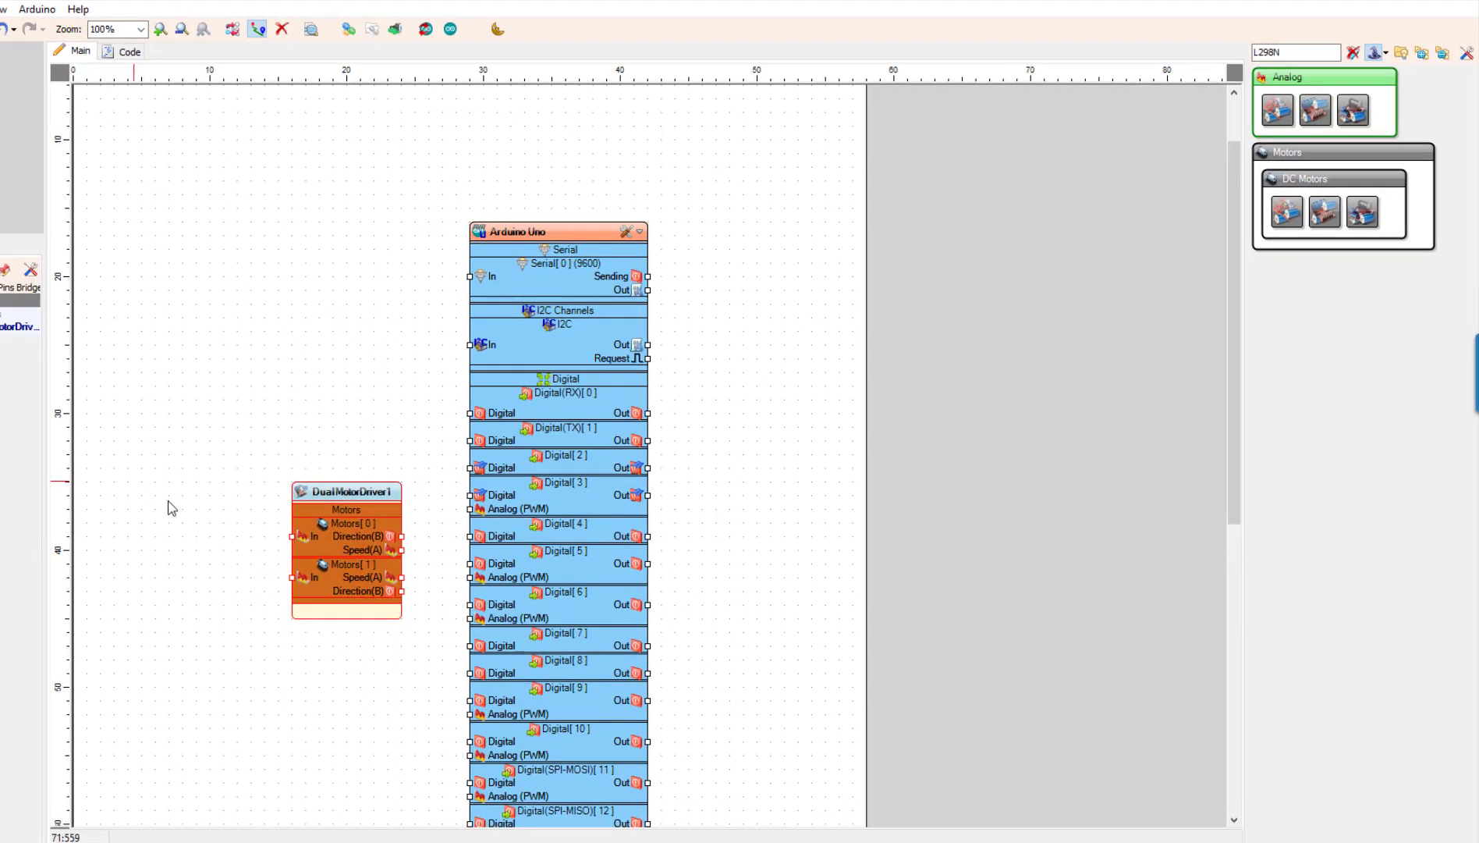
{"action": "left_click", "coordinate": [347, 491]}
{"action": "left_click_drag", "start_coordinate": [346, 492], "coordinate": [226, 562]}
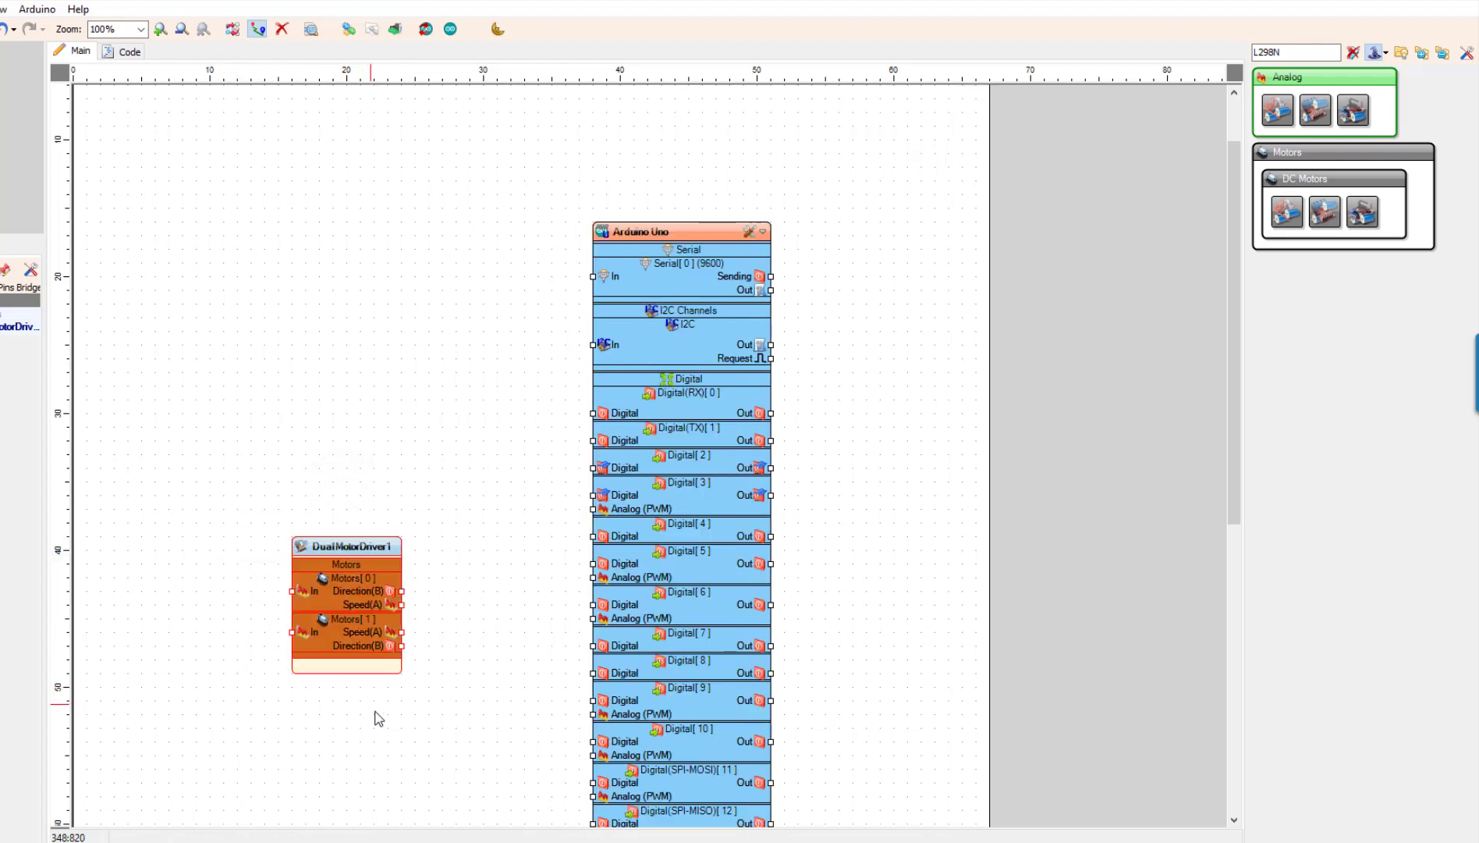
{"action": "left_click", "coordinate": [377, 718]}
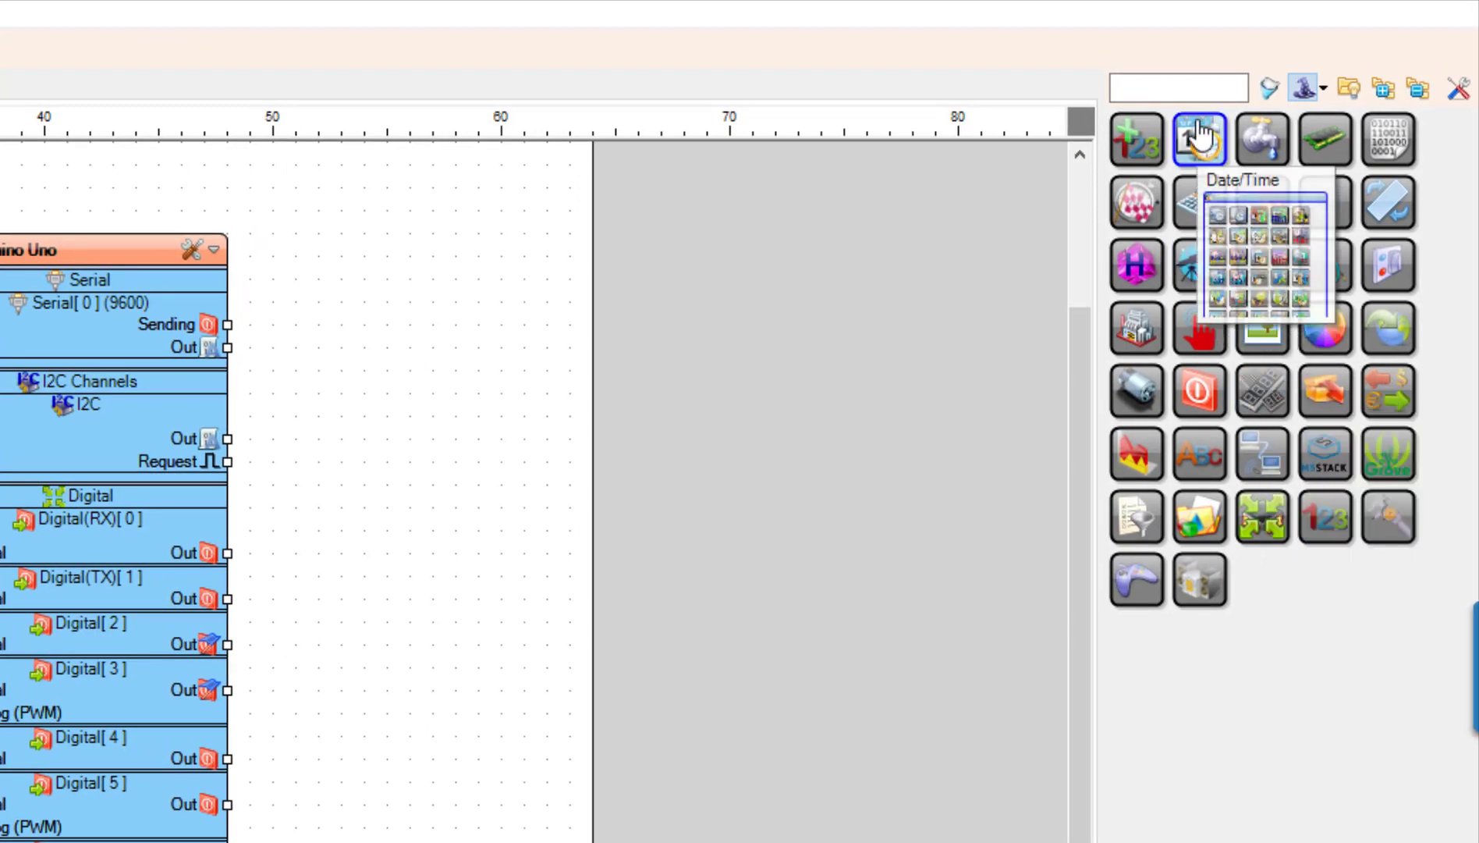
- Add a RampToValue component to the left of the motor driver
{"action": "left_click", "coordinate": [1280, 72]}
{"action": "type", "text": "RAM"}
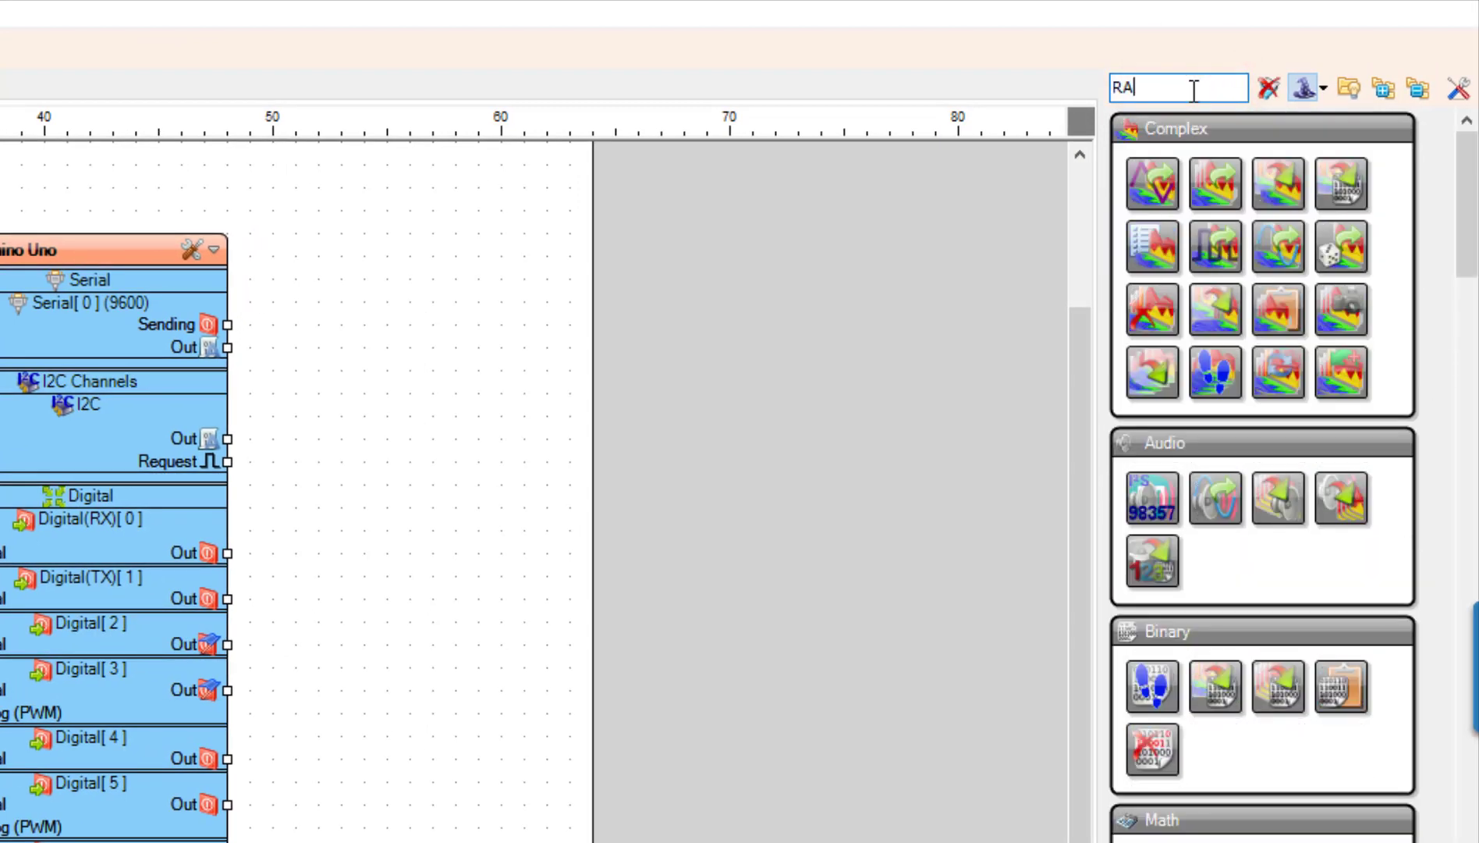
{"action": "type", "text": "P TO "}
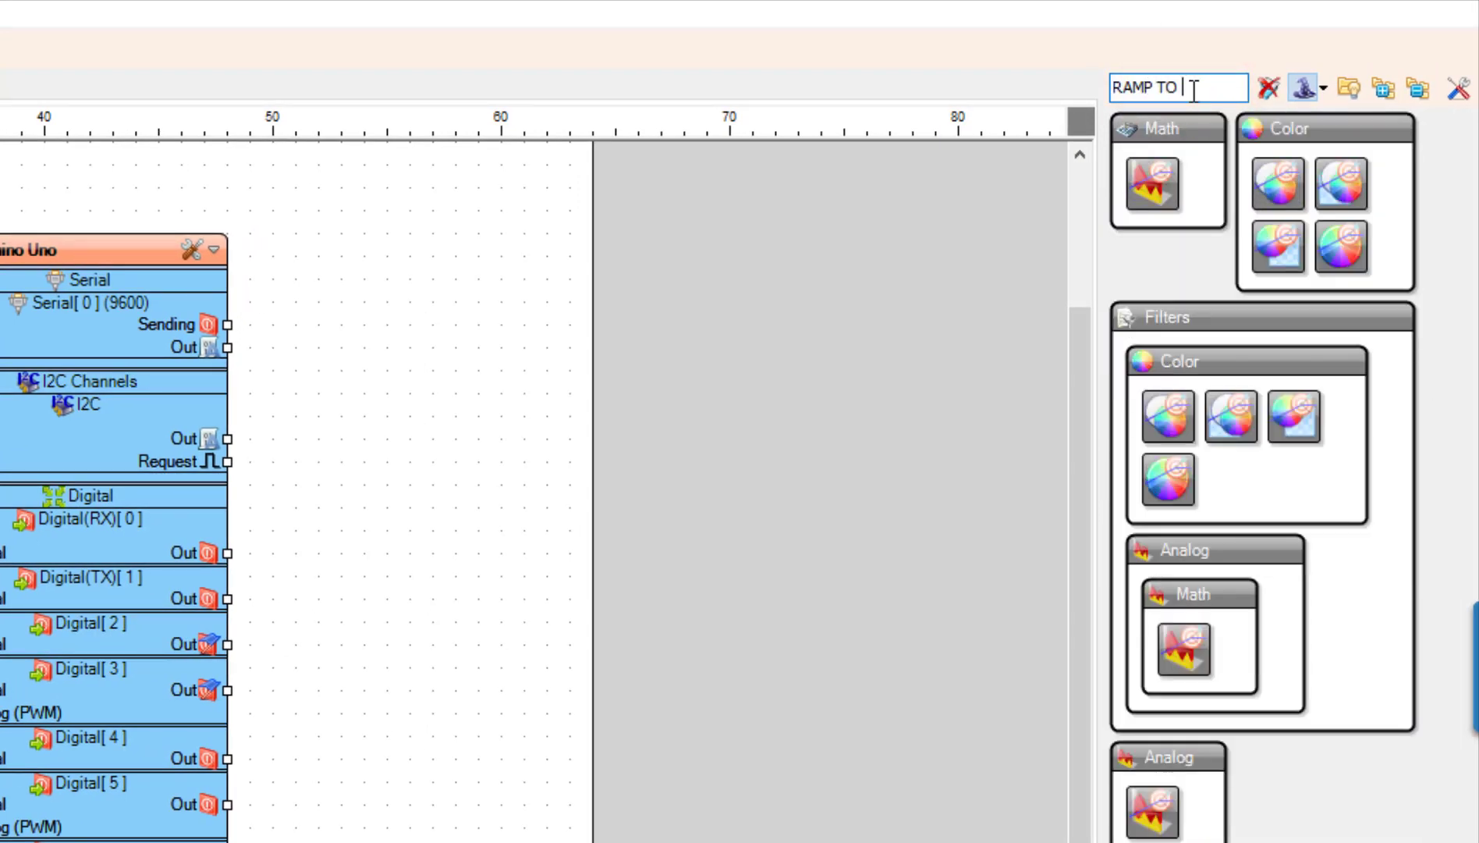
{"action": "type", "text": "ANALOG VALUE"}
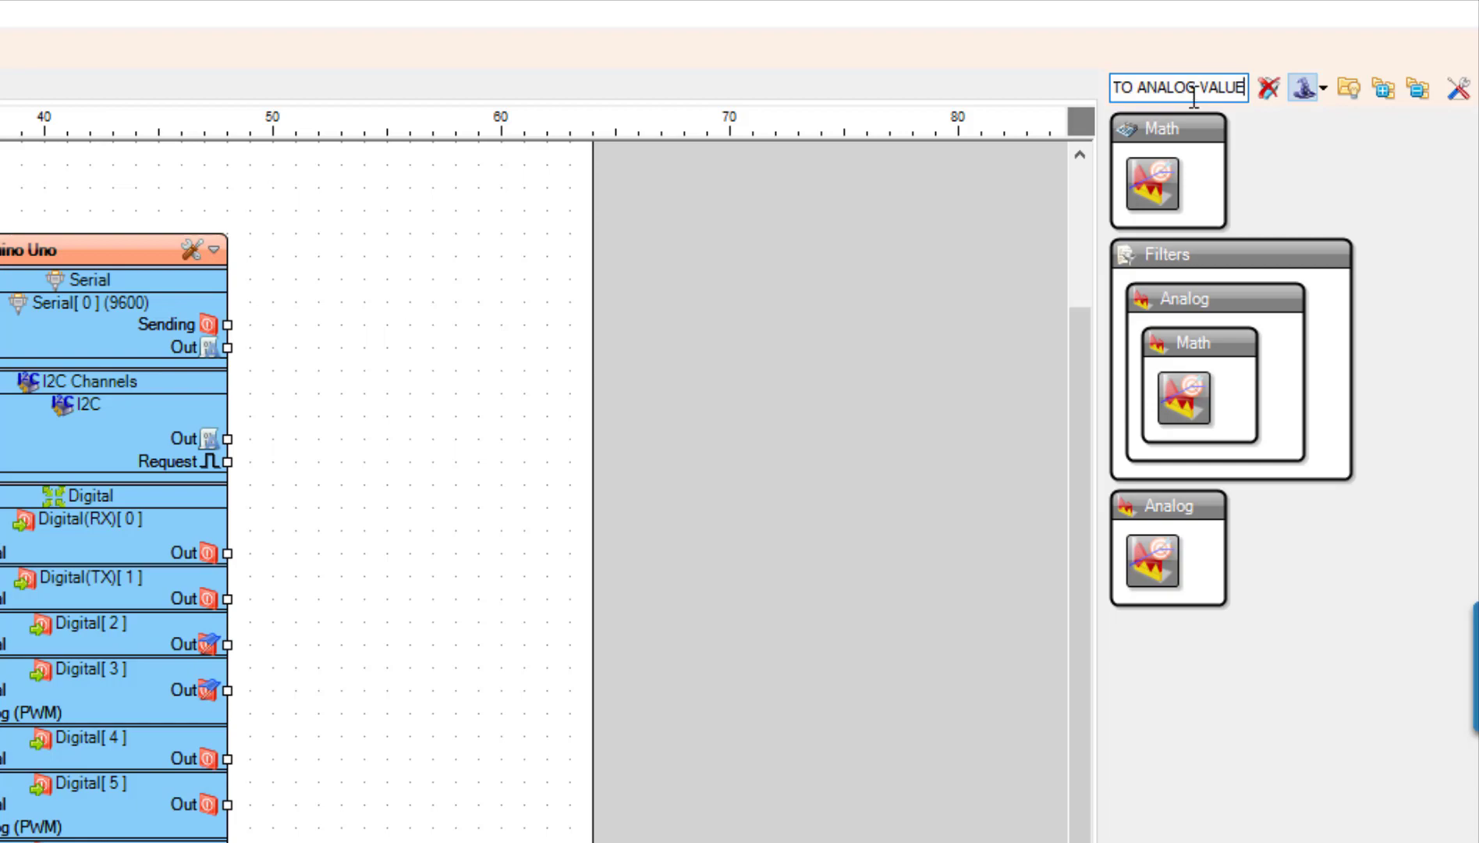
{"action": "mouse_move", "coordinate": [1152, 183]}
{"action": "left_mouse_down"}
{"action": "mouse_move", "coordinate": [245, 496]}
{"action": "mouse_move", "coordinate": [144, 508]}
{"action": "left_mouse_up"}
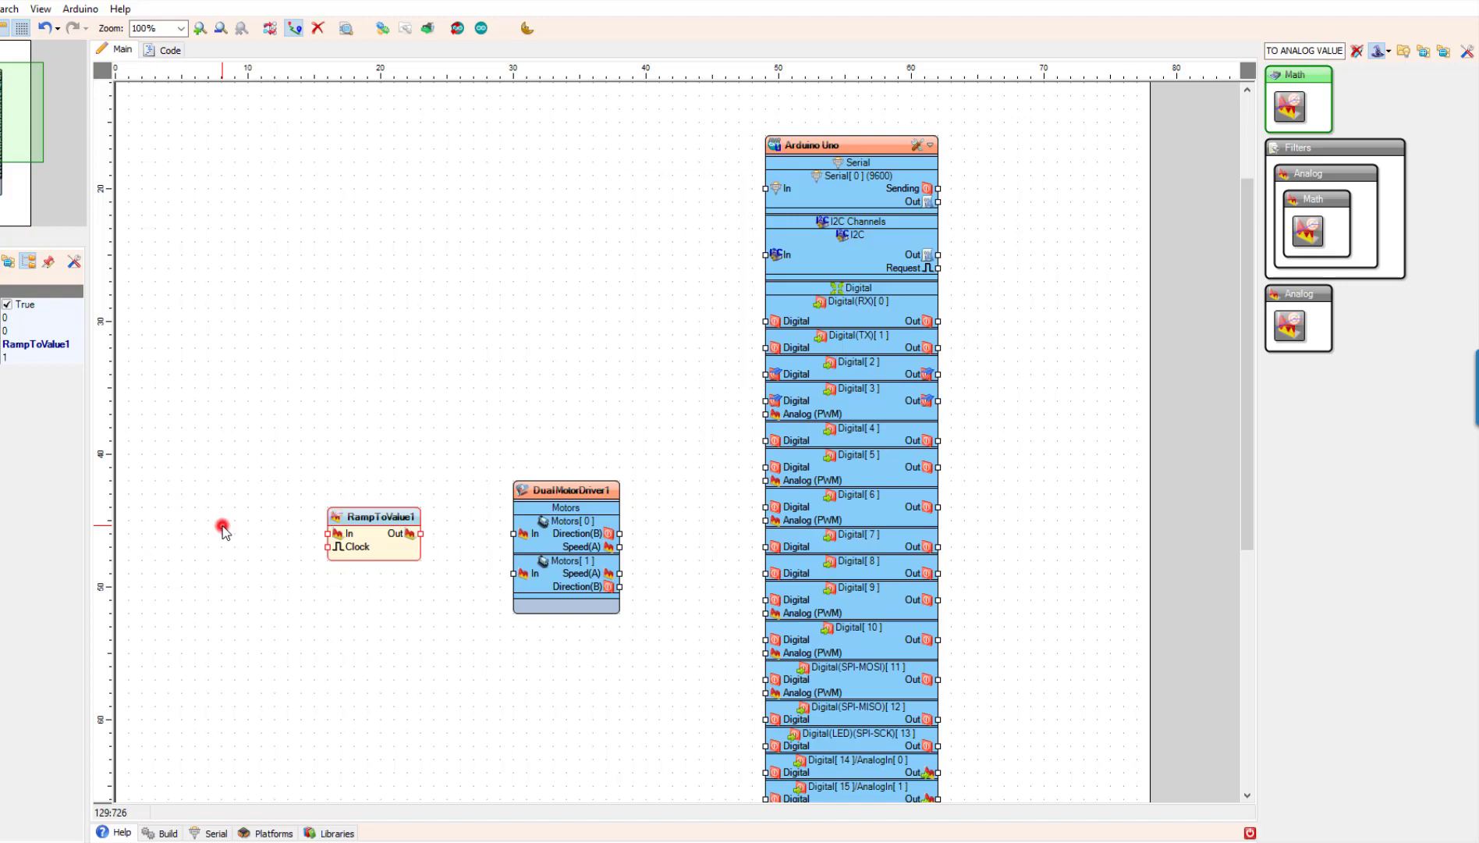
{"action": "left_click", "coordinate": [223, 527]}
{"action": "scroll", "coordinate": [223, 527], "scroll_direction": "down", "scroll_amount": 3}
{"action": "scroll", "coordinate": [223, 528], "scroll_direction": "down", "scroll_amount": 3}
{"action": "scroll", "coordinate": [224, 527], "scroll_direction": "down", "scroll_amount": 2}
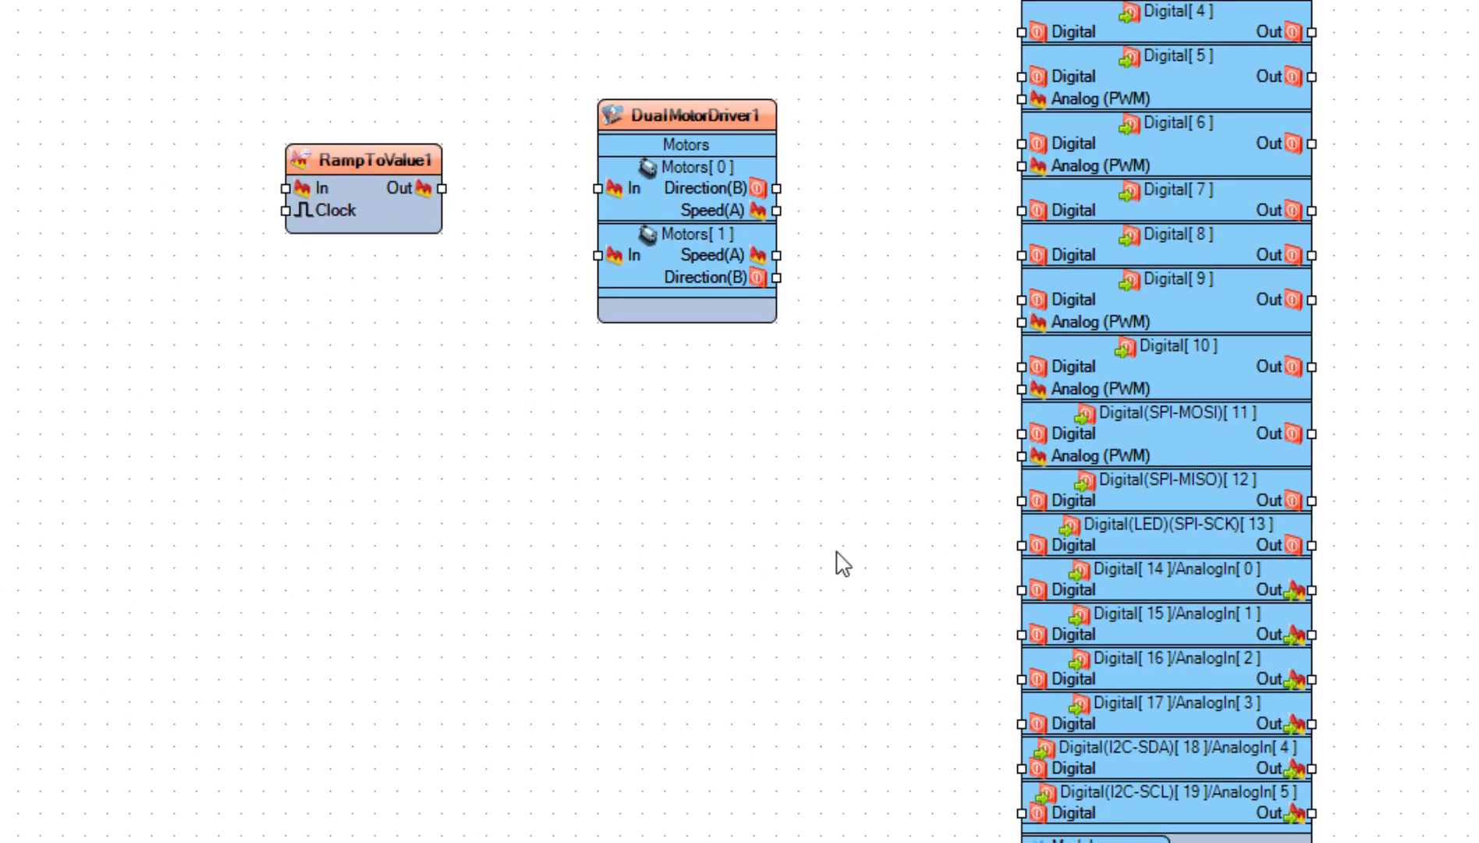
- Wire AnalogIn[0] into RampToValue1 In, and RampToValue1 Out into Motors[0] In
{"action": "left_click", "coordinate": [1126, 584]}
{"action": "left_click", "coordinate": [1313, 590]}
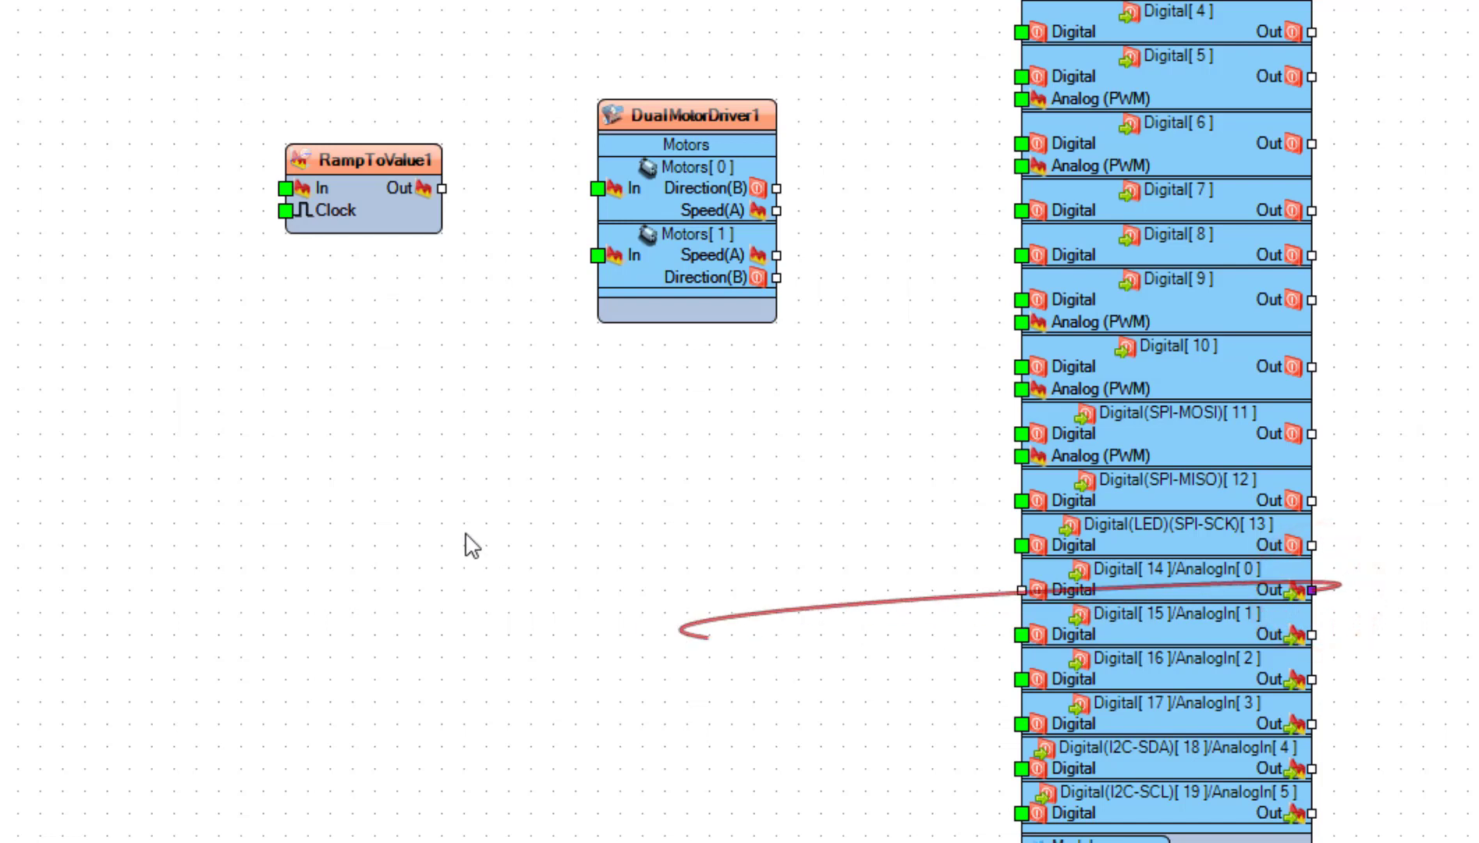
{"action": "left_click", "coordinate": [286, 187]}
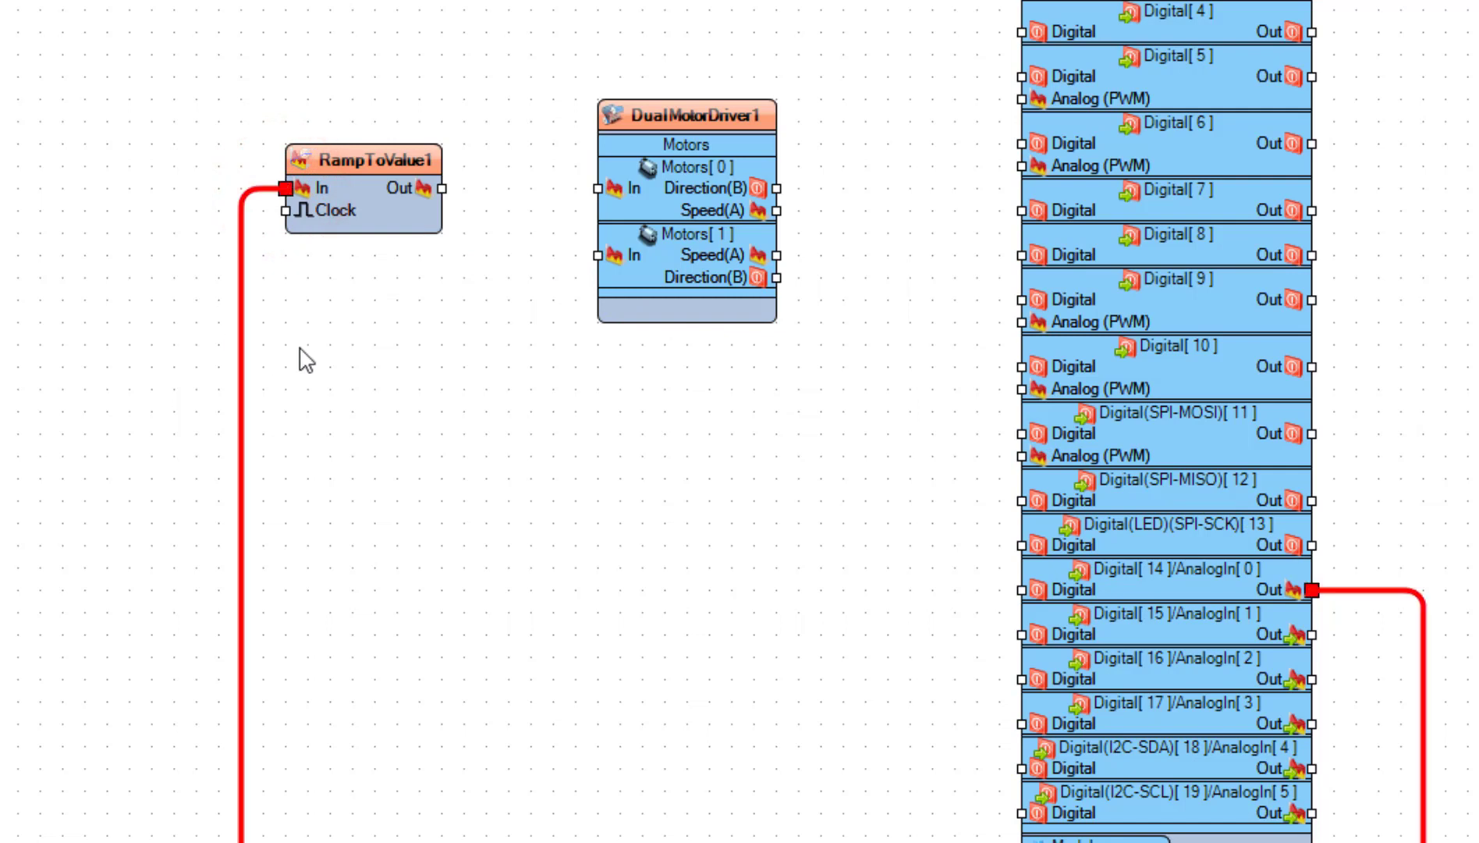
{"action": "left_click", "coordinate": [441, 188]}
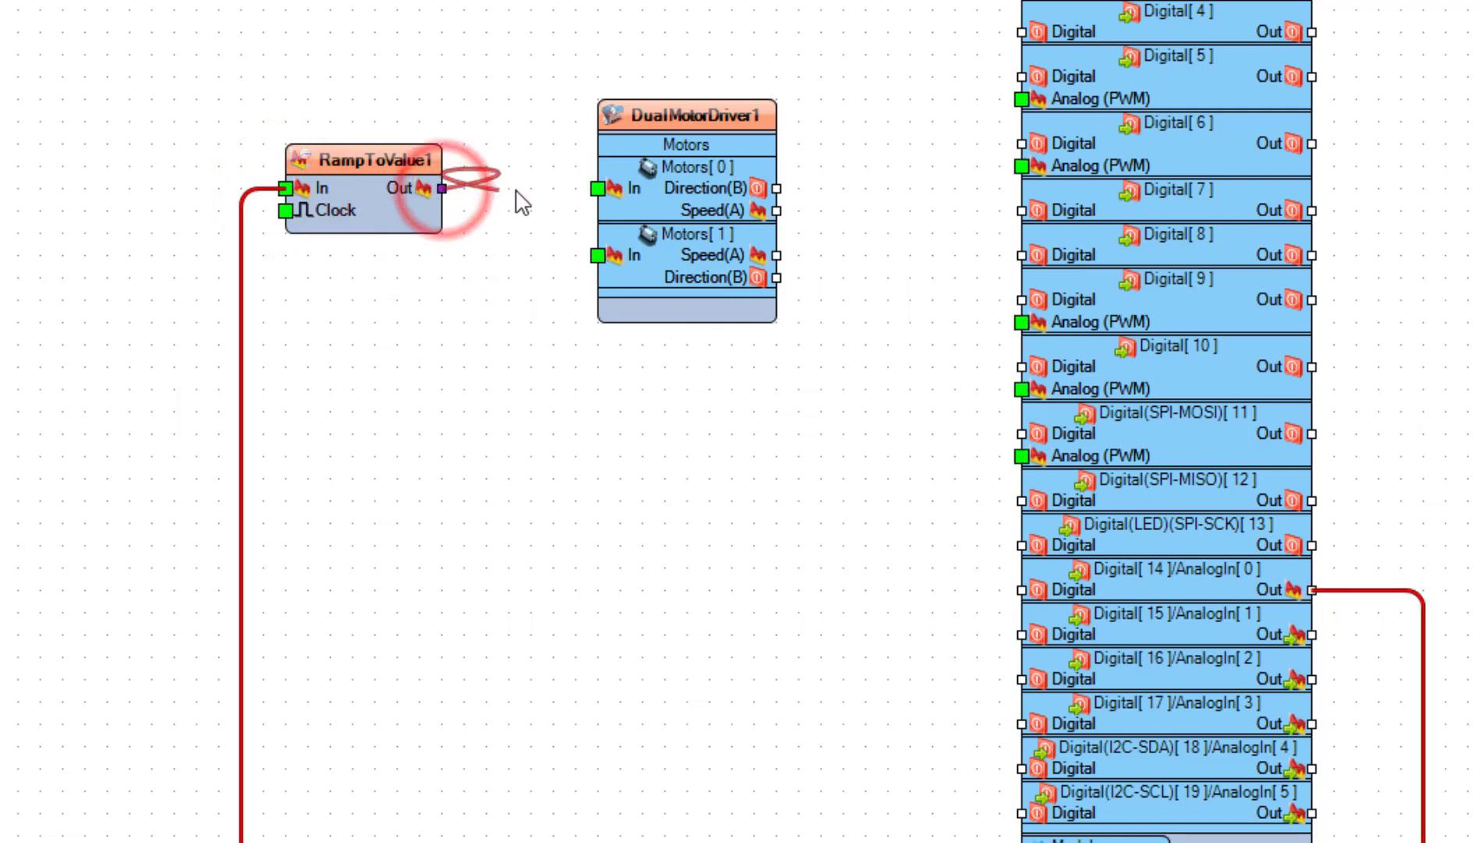
{"action": "left_click", "coordinate": [596, 187]}
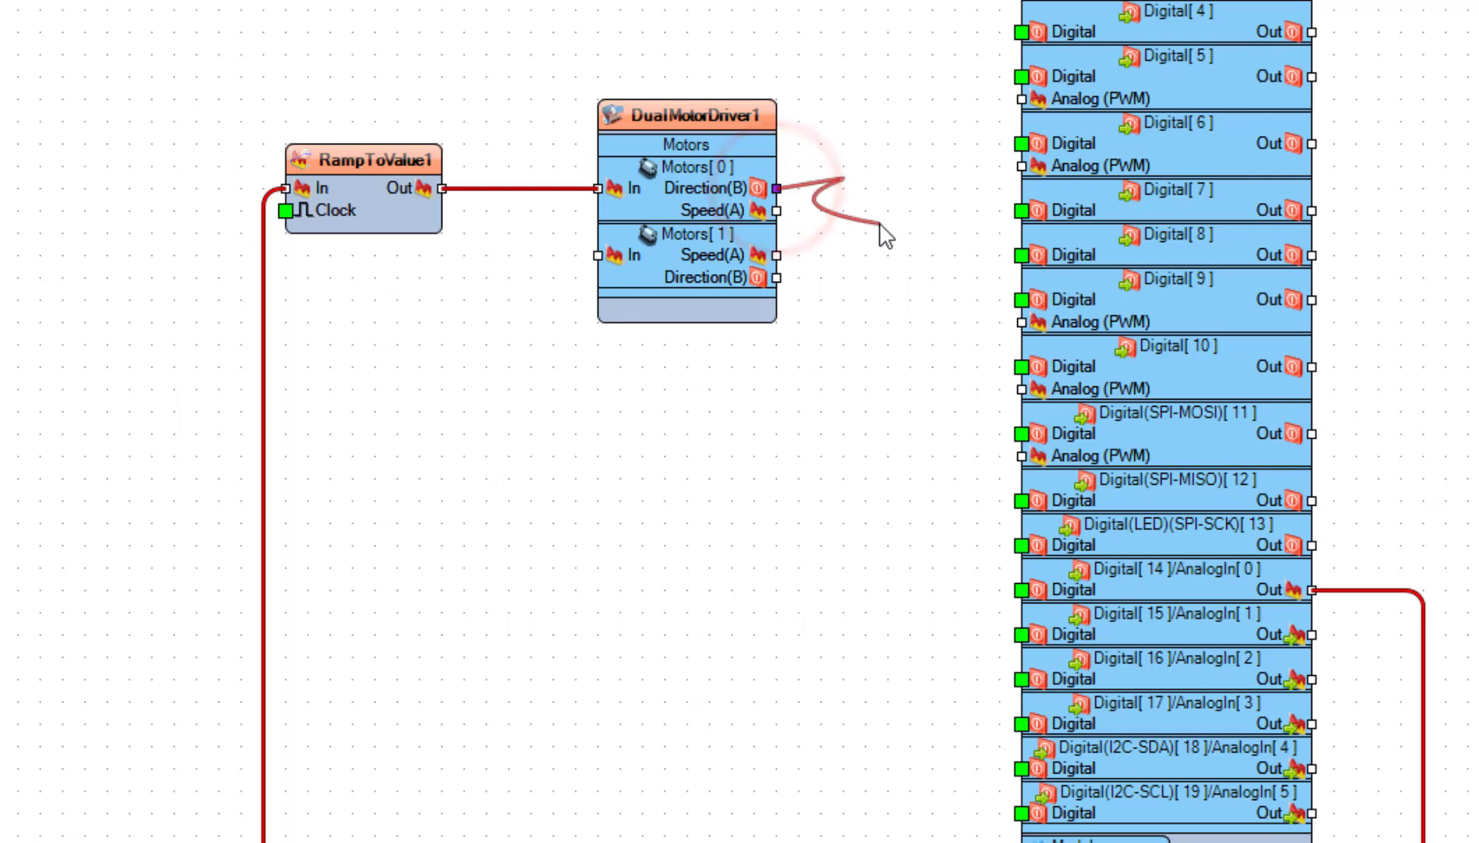
- Connect motor 0 Direction to Digital[8] and Speed to Digital[6] PWM
{"action": "left_click", "coordinate": [1019, 254]}
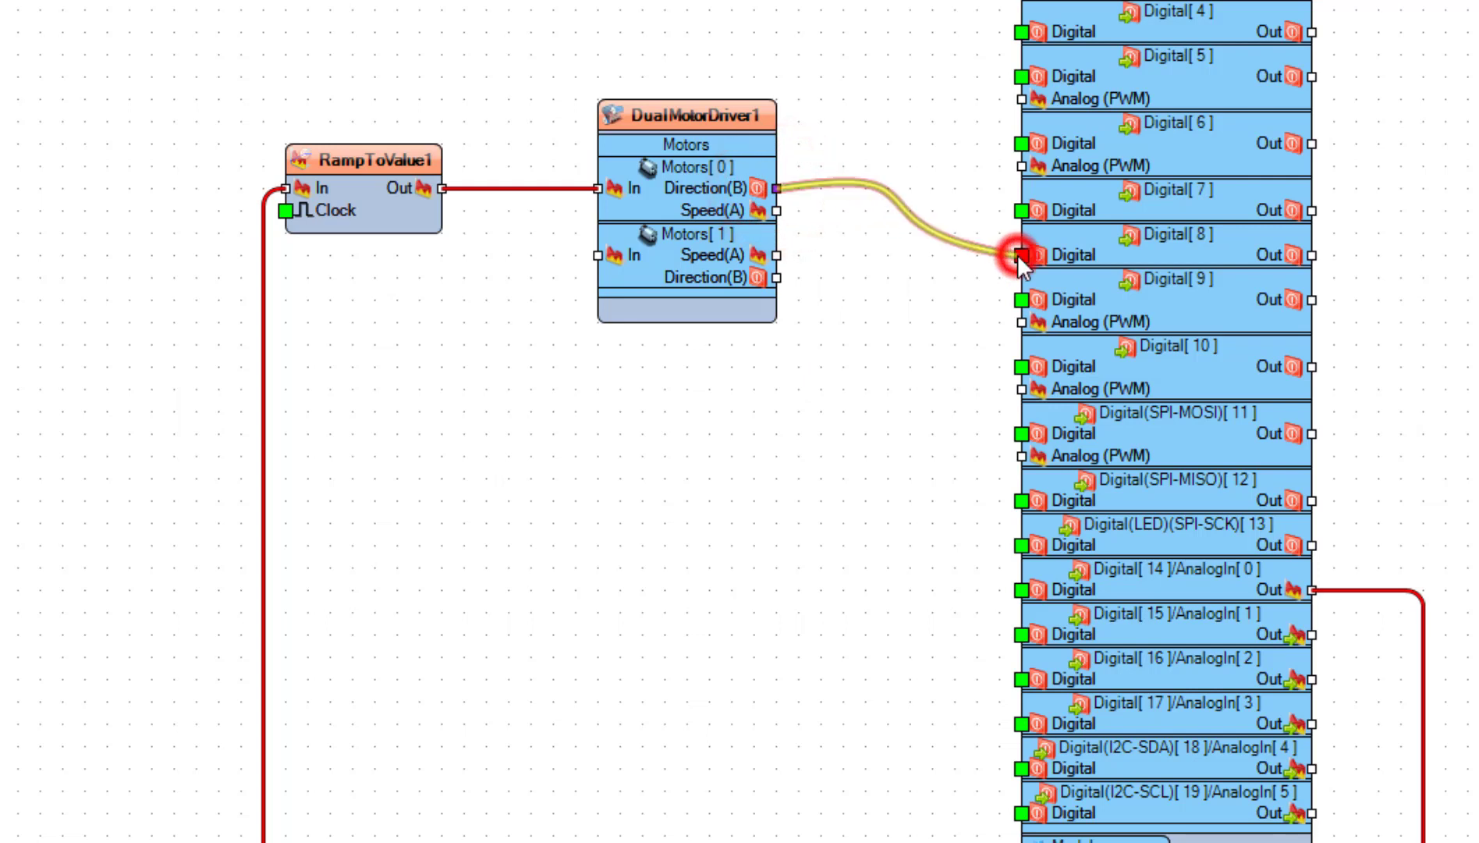
{"action": "left_click", "coordinate": [776, 210]}
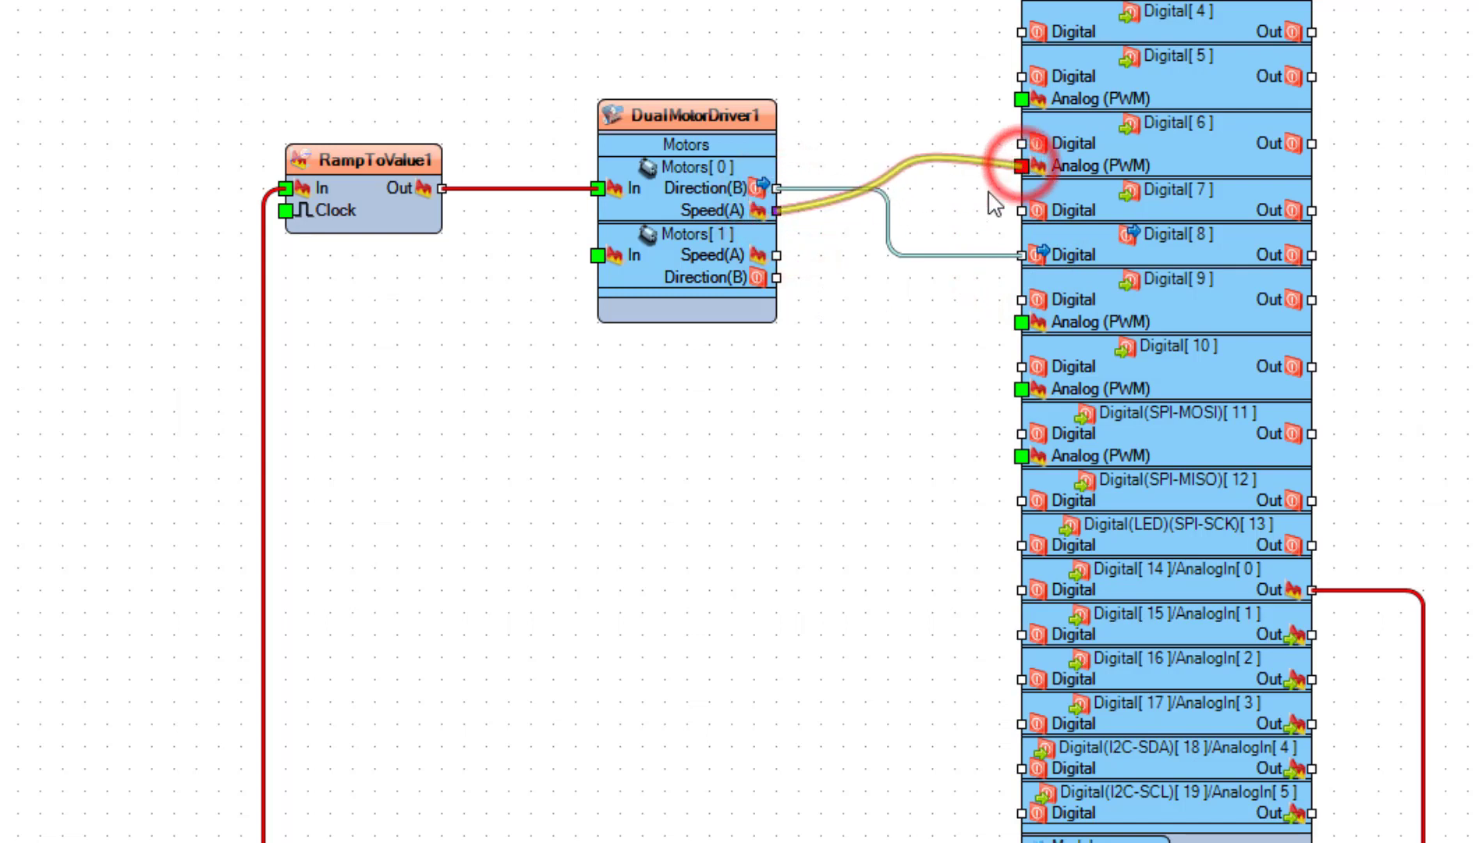
{"action": "left_click", "coordinate": [1022, 165]}
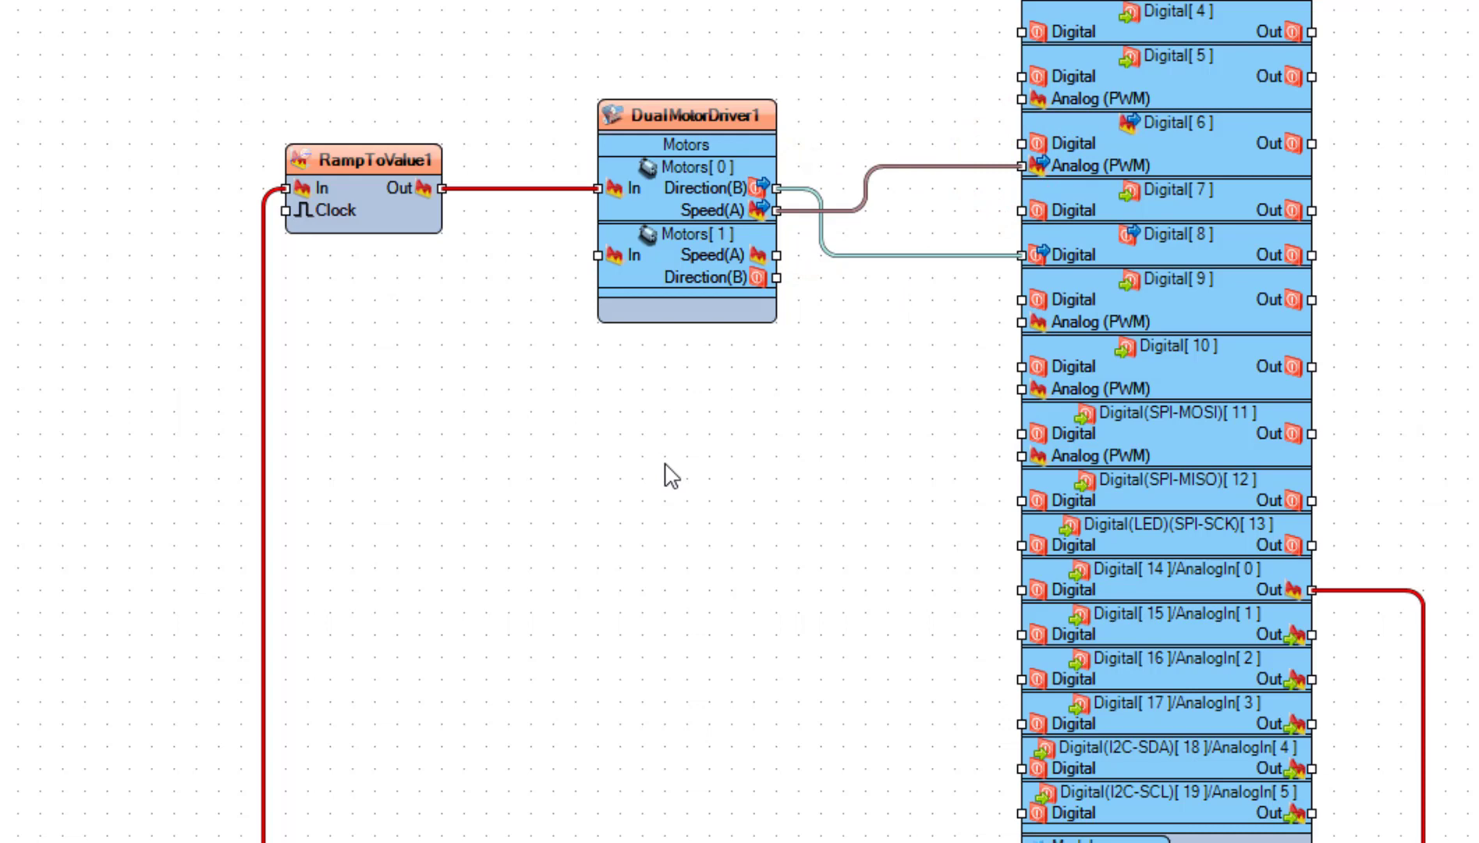
{"action": "scroll", "coordinate": [672, 474], "scroll_direction": "down", "scroll_amount": 5}
{"action": "scroll", "coordinate": [672, 475], "scroll_direction": "down", "scroll_amount": 5}
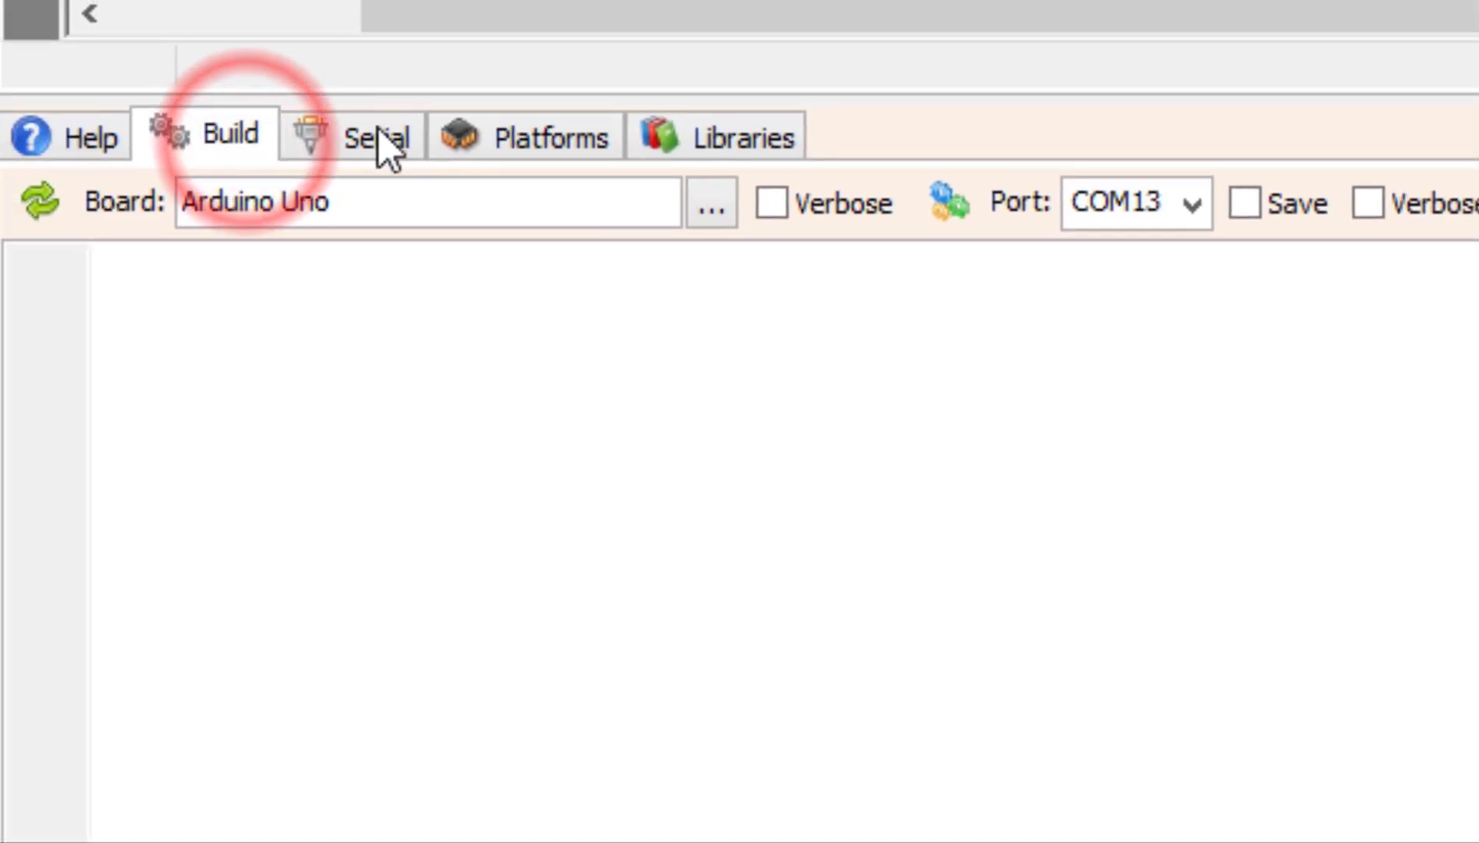
- Choose COM13 from the Port dropdown as the upload port
{"action": "left_click", "coordinate": [1096, 198]}
{"action": "left_click", "coordinate": [1110, 243]}
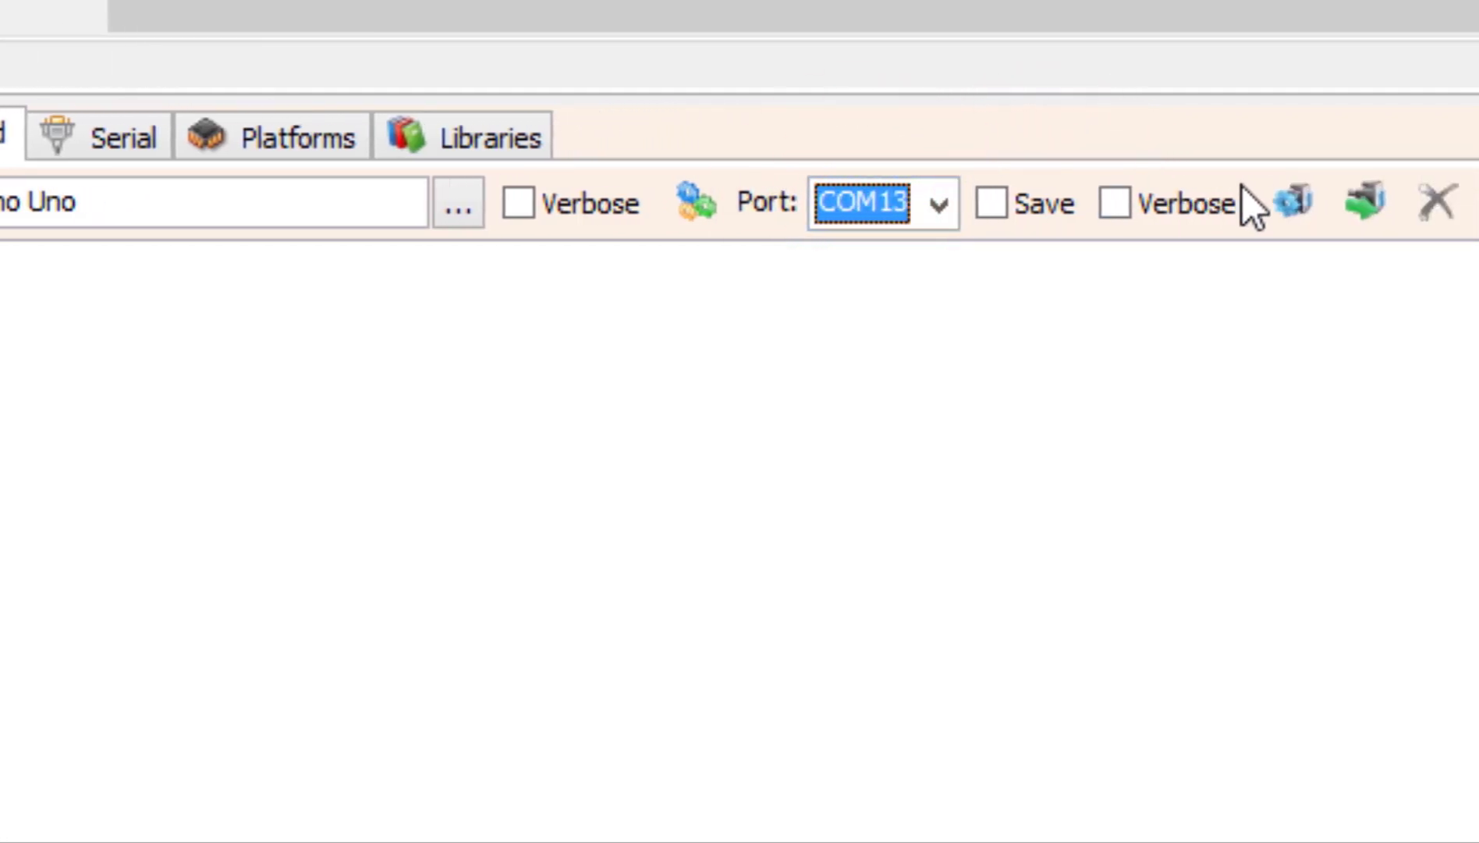